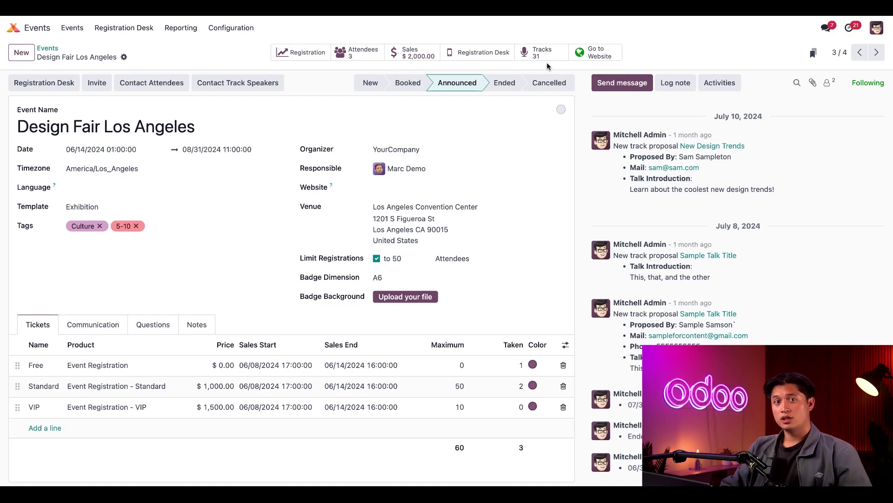
Start a track-speaker mailing with the subject 'Top Tips for Engaging Presentations'
{"action": "left_click", "coordinate": [237, 93]}
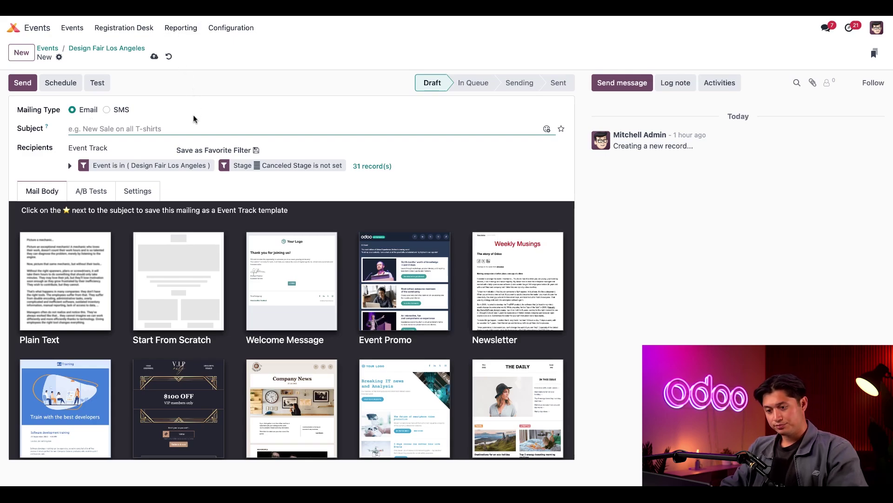
{"action": "type", "text": "Top Tips for Engaging Presentations"}
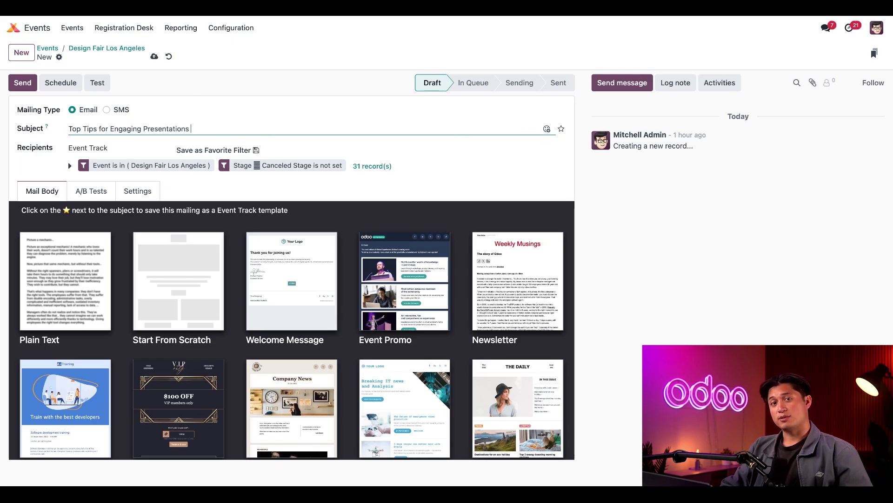
{"action": "left_click", "coordinate": [547, 129]}
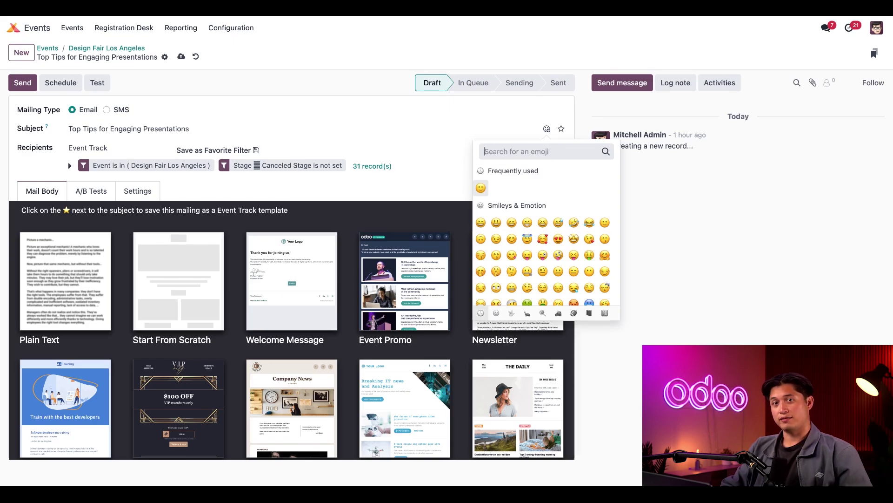
Append a slightly-smiling emoji to the subject, starring and then unstarring it as an Event Track template
{"action": "left_click", "coordinate": [604, 223]}
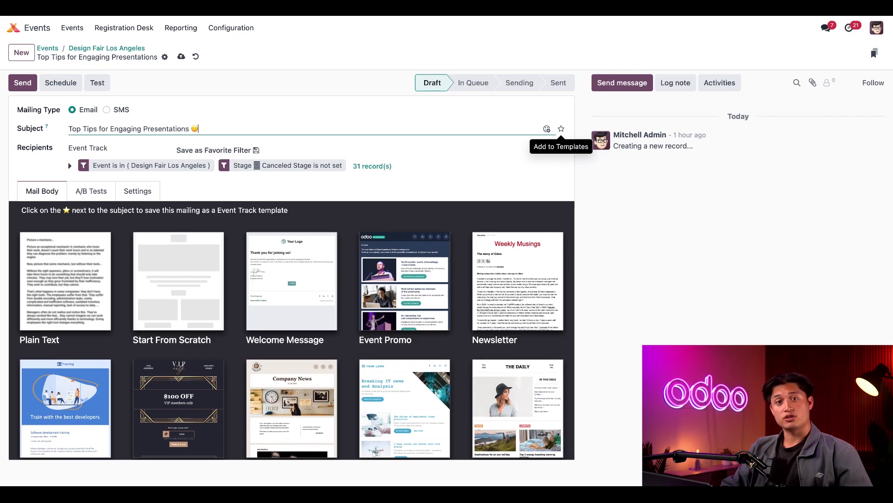
{"action": "left_click", "coordinate": [562, 129]}
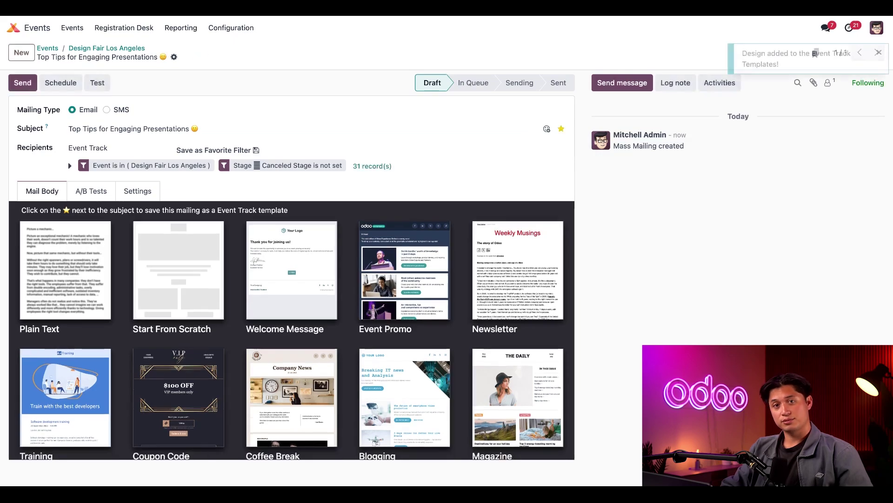
{"action": "left_click", "coordinate": [562, 129]}
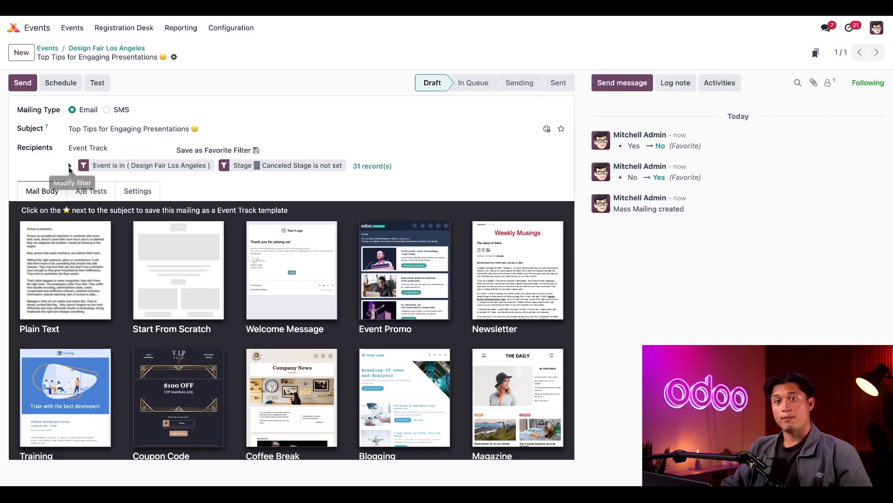
Expand the recipient filter rules and open the '31 record(s)' list of Event Track recipients
{"action": "left_click", "coordinate": [69, 166]}
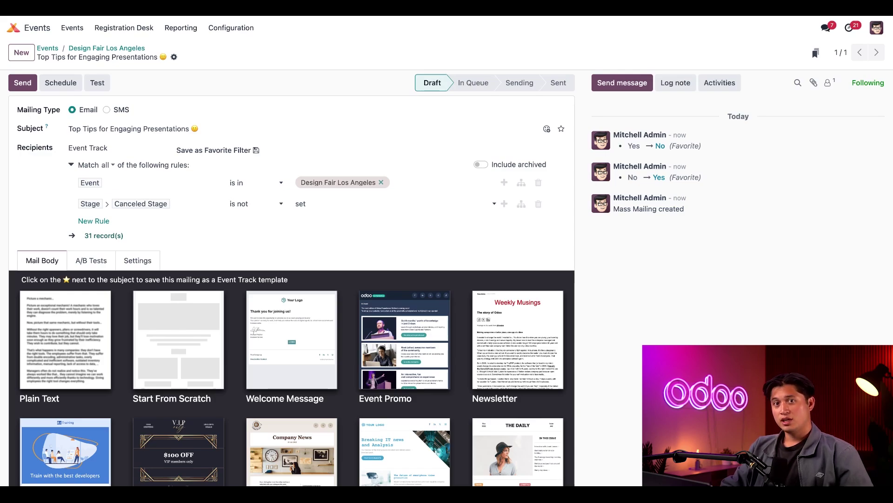
{"action": "left_click", "coordinate": [103, 235]}
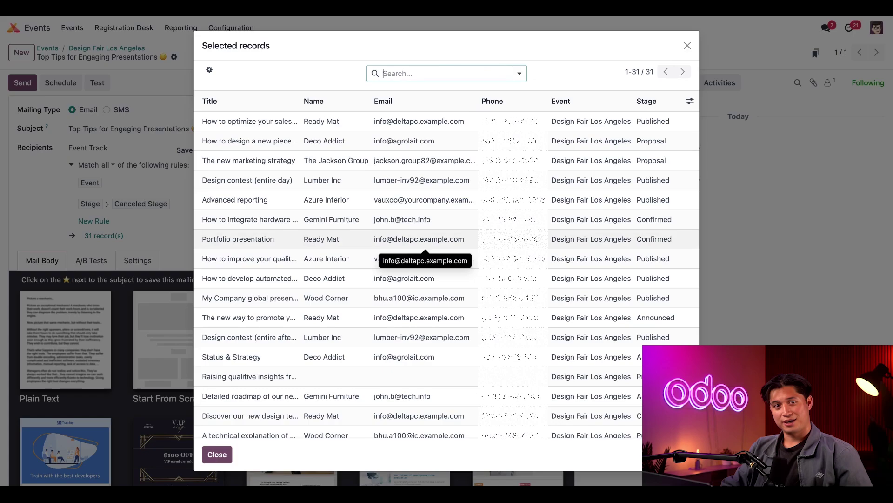
Close the Selected records dialog to return to the draft mailing
{"action": "left_click", "coordinate": [688, 45]}
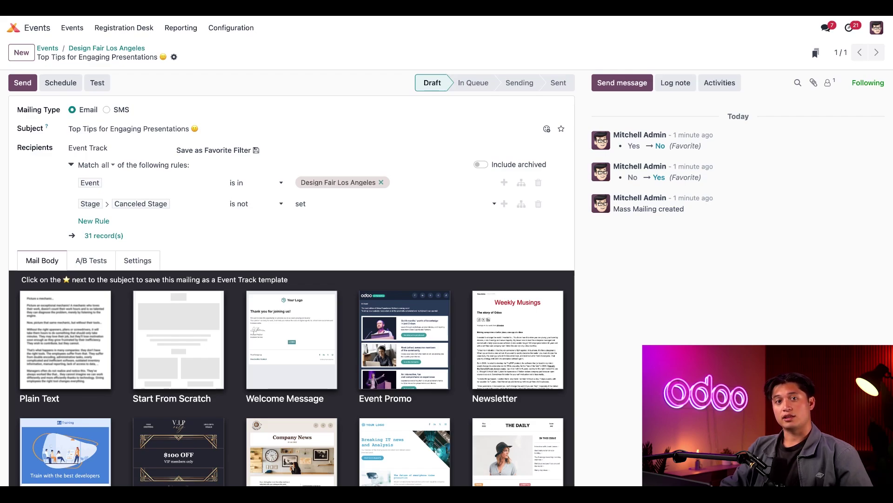
Start the mail body from scratch with a Cover block and a Text block beneath it
{"action": "left_click", "coordinate": [181, 355]}
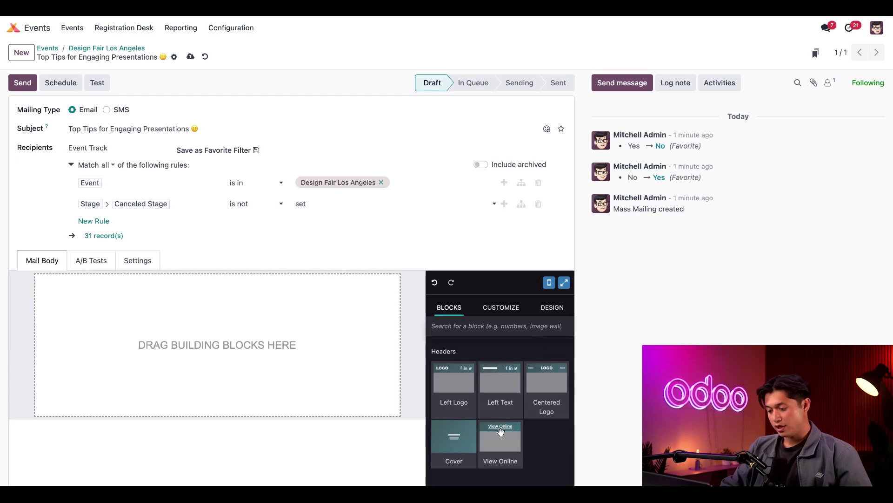
{"action": "left_click", "coordinate": [454, 436]}
{"action": "scroll", "coordinate": [505, 404], "scroll_direction": "down", "scroll_amount": 3}
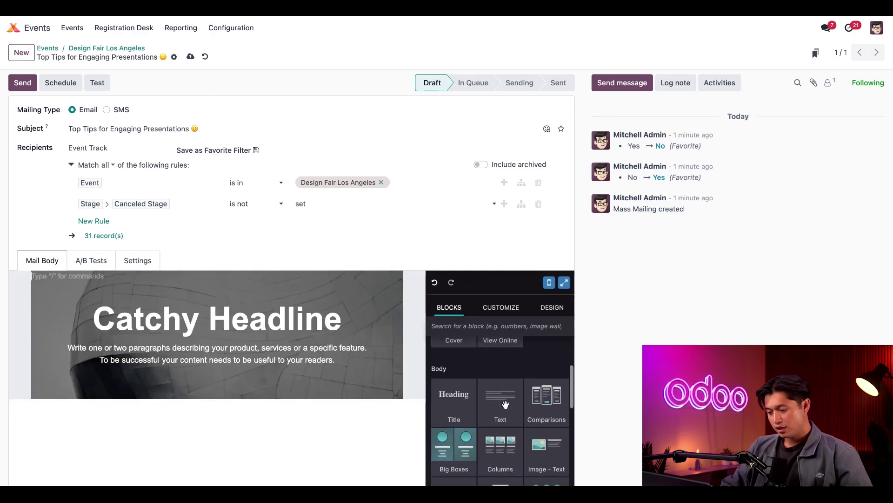
{"action": "left_click_drag", "start_coordinate": [505, 404], "coordinate": [355, 425]}
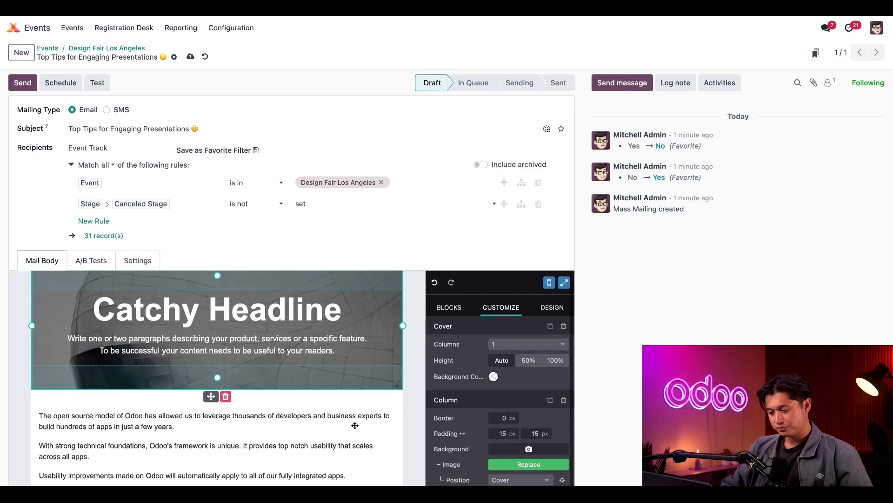
Add a Marketing Content block below the text section
{"action": "left_click", "coordinate": [449, 307]}
{"action": "scroll", "coordinate": [490, 405], "scroll_direction": "down", "scroll_amount": 3}
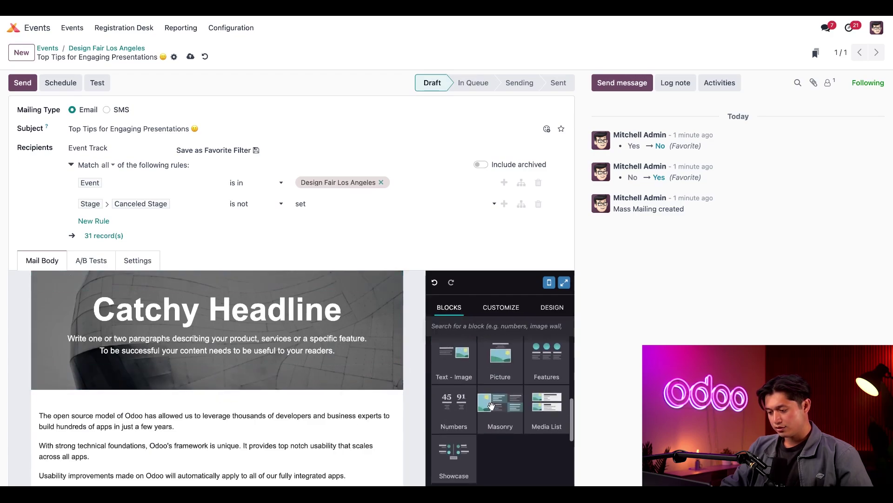
{"action": "scroll", "coordinate": [491, 404], "scroll_direction": "down", "scroll_amount": 3}
{"action": "left_click_drag", "start_coordinate": [511, 389], "coordinate": [372, 460]}
{"action": "left_click", "coordinate": [456, 309]}
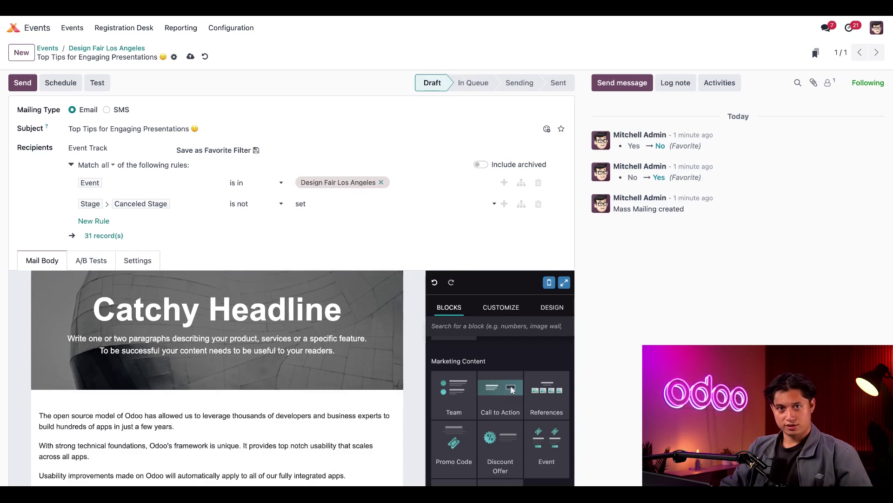
{"action": "scroll", "coordinate": [325, 311], "scroll_direction": "down", "scroll_amount": 2}
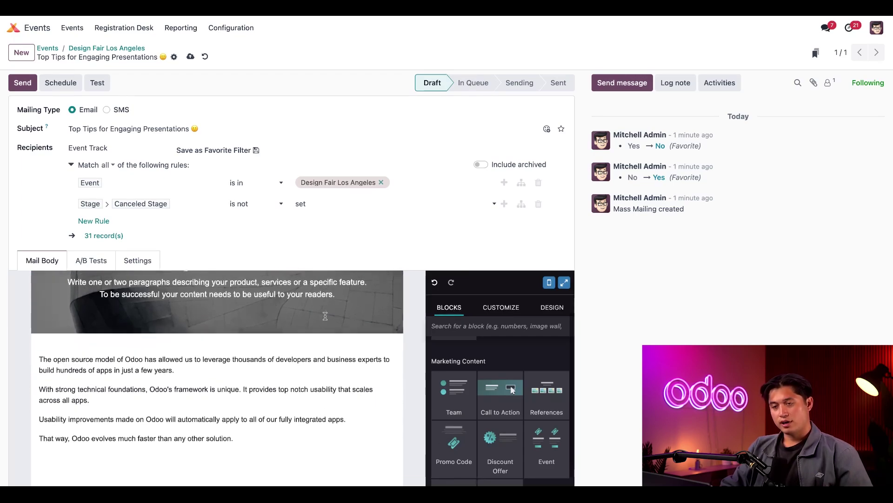
Replace the placeholder paragraphs with a pasted thank-you note pointing speakers to the attached PDF guide
{"action": "triple_click", "coordinate": [263, 440]}
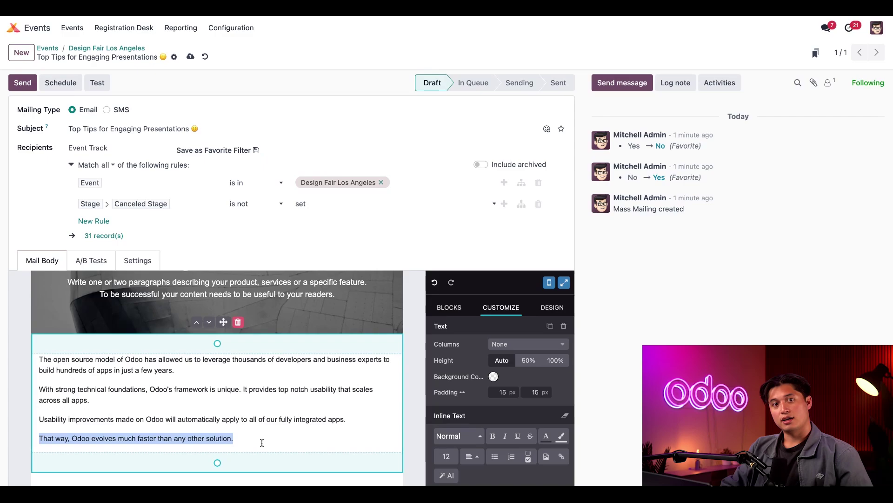
{"action": "left_click_drag", "start_coordinate": [218, 438], "coordinate": [163, 404]}
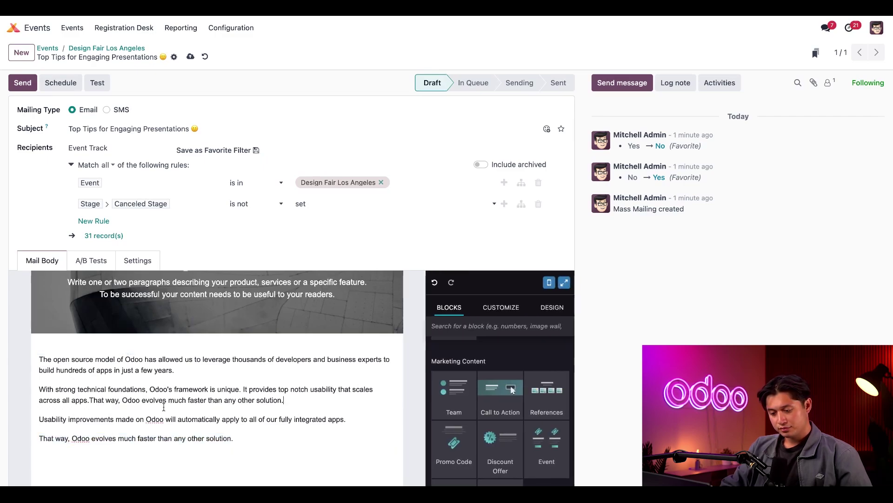
{"action": "left_click_drag", "start_coordinate": [231, 439], "coordinate": [35, 355]}
{"action": "key", "text": "BackSpace"}
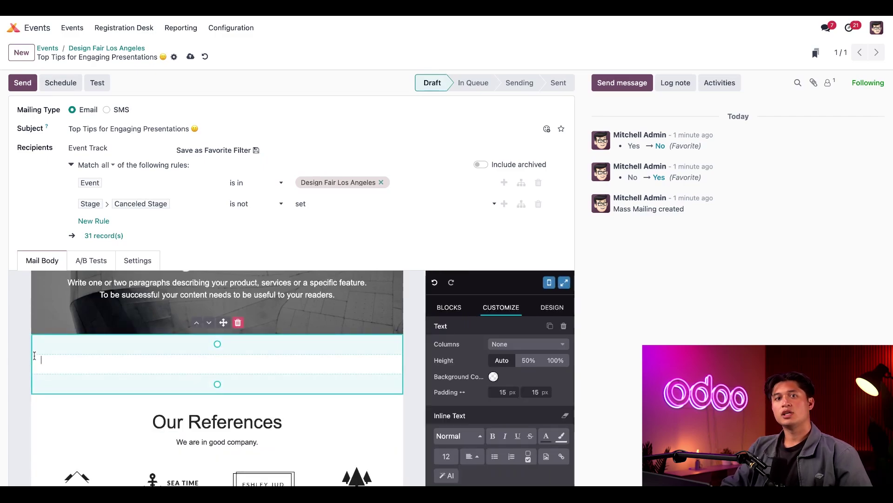
{"action": "left_click", "coordinate": [177, 201]}
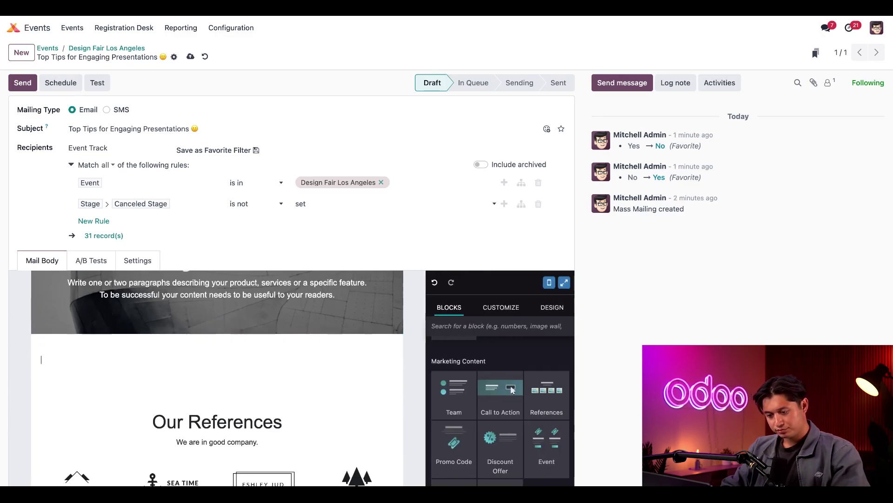
{"action": "type", "text": "Thank you for speaking at our upcoming event. For tips on how to create a truly engaging talk, check out the attached PDF guide."}
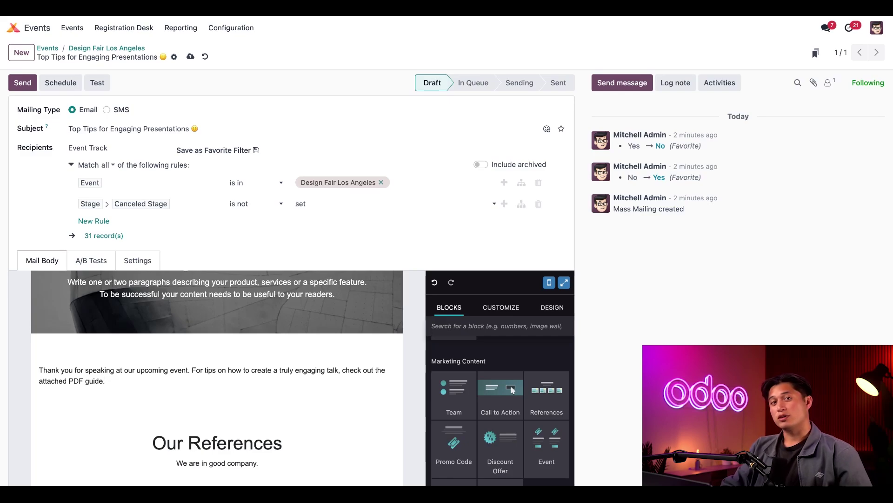
Set the mailing's preview text to 'Free Gift Inside!' in Settings
{"action": "left_click", "coordinate": [143, 263]}
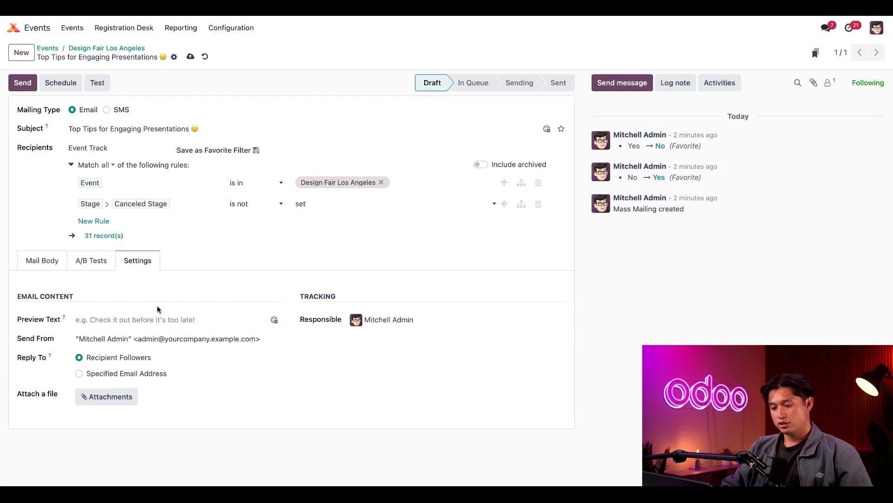
{"action": "left_click", "coordinate": [153, 319]}
{"action": "type", "text": "Free "}
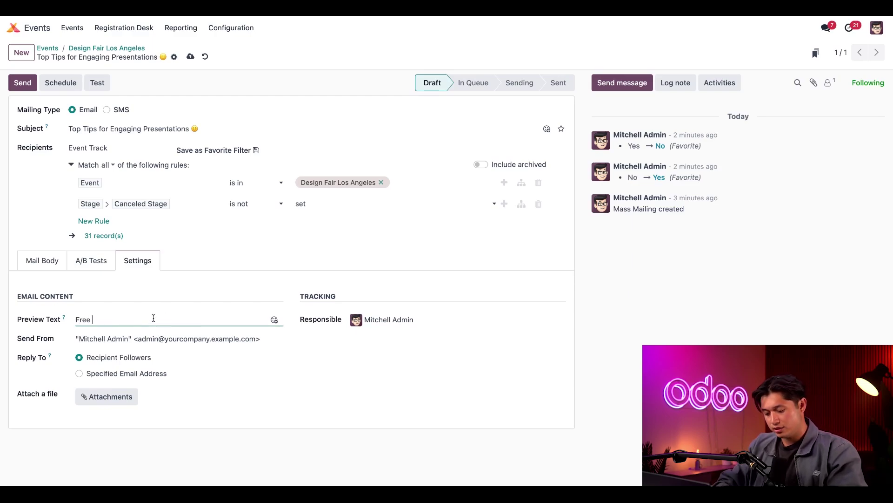
{"action": "type", "text": "Gift inside"}
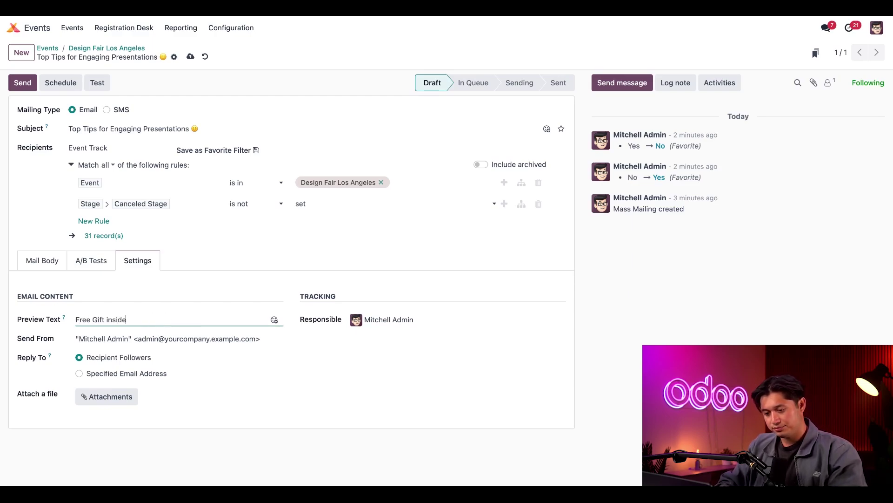
{"action": "key", "text": "BackSpace"}
{"action": "key", "text": "BackSpace"}
{"action": "key", "text": "BackSpace"}
{"action": "key", "text": "BackSpace"}
{"action": "key", "text": "BackSpace"}
{"action": "key", "text": "BackSpace"}
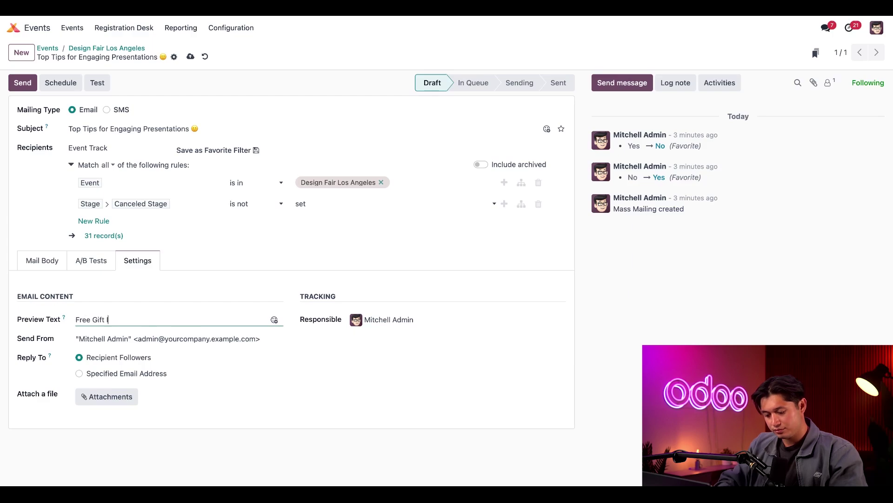
{"action": "type", "text": "Inside!"}
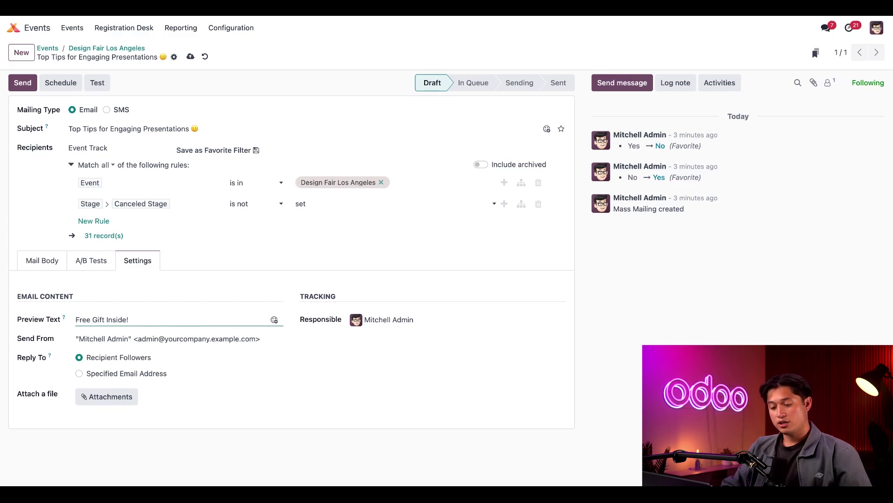
Route replies to a specified e-mail address and attach the presentation-tips PDF
{"action": "left_click", "coordinate": [80, 373]}
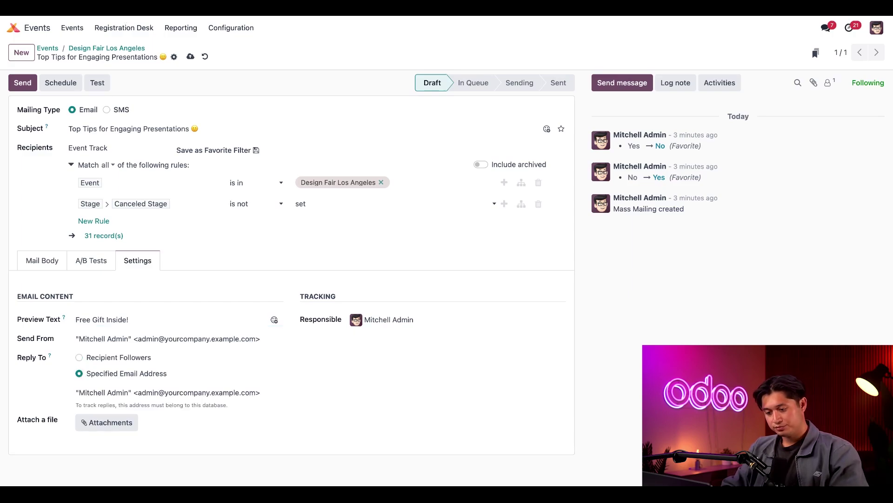
{"action": "triple_click", "coordinate": [168, 393]}
{"action": "key", "text": "ctrl+v"}
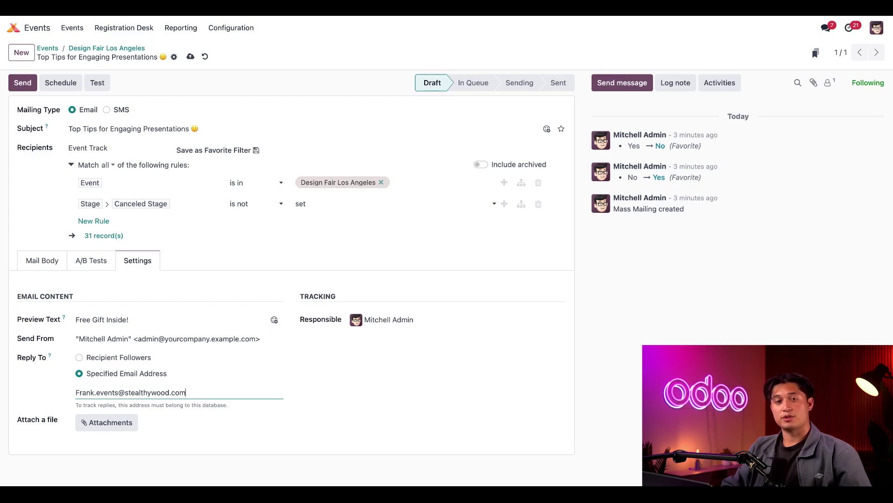
{"action": "left_click", "coordinate": [107, 422]}
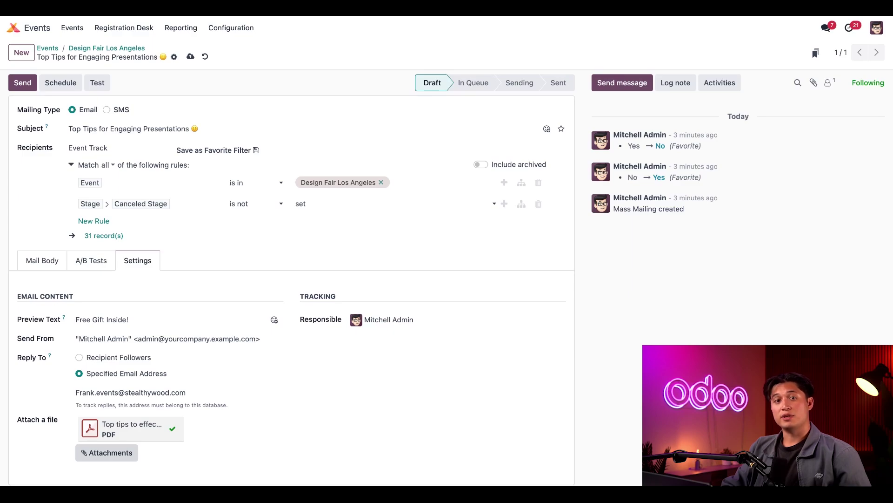
Send the 'Top Tips for Engaging Presentations' email to all recipients, putting it in the queue
{"action": "left_click", "coordinate": [22, 83]}
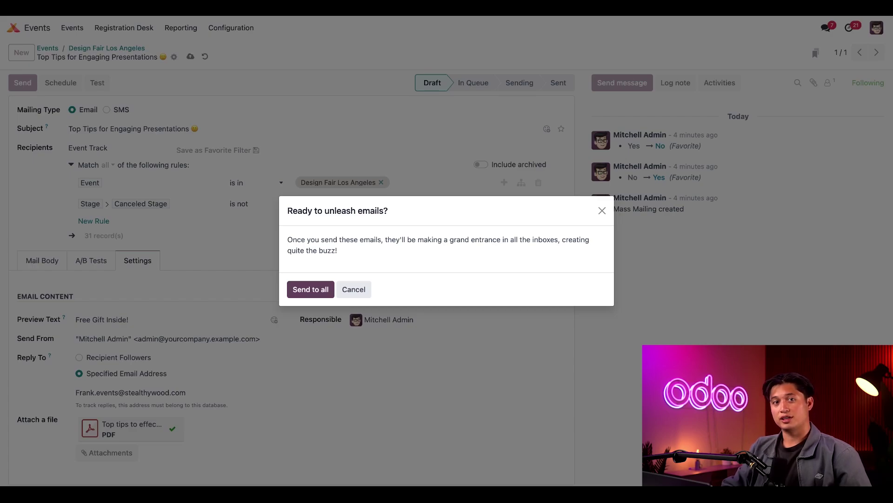
{"action": "left_click", "coordinate": [318, 292]}
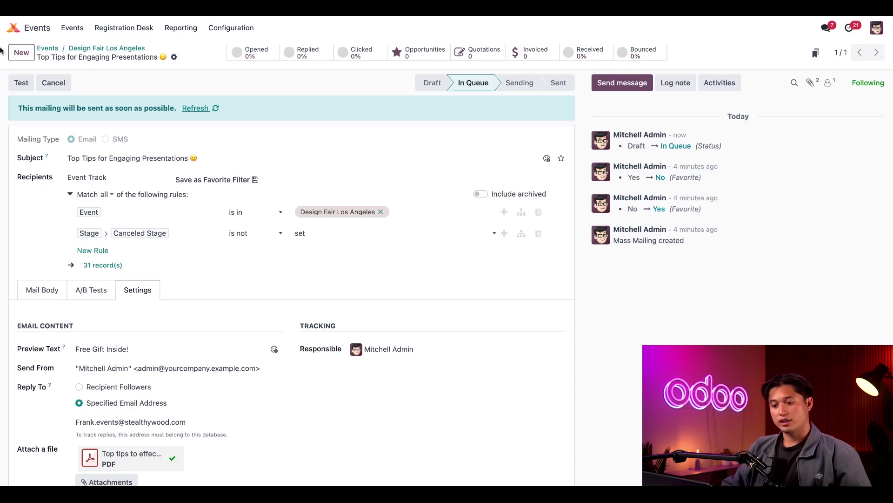
Create a new SMS mailing titled 'Speaker Reminder'
{"action": "left_click", "coordinate": [21, 52]}
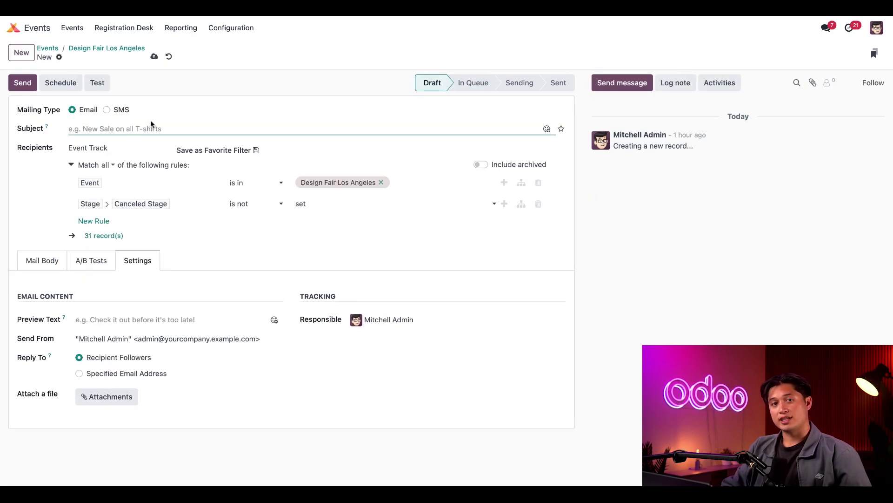
{"action": "left_click", "coordinate": [107, 110]}
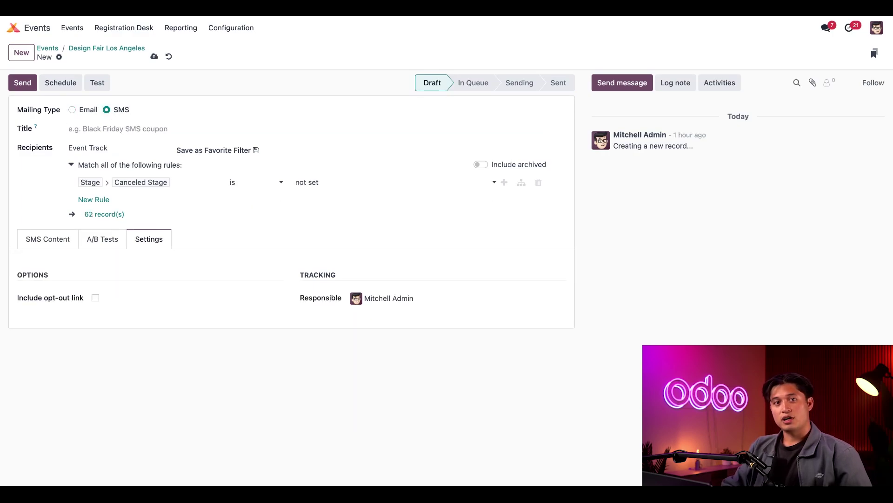
{"action": "left_click", "coordinate": [174, 130]}
{"action": "type", "text": "S"}
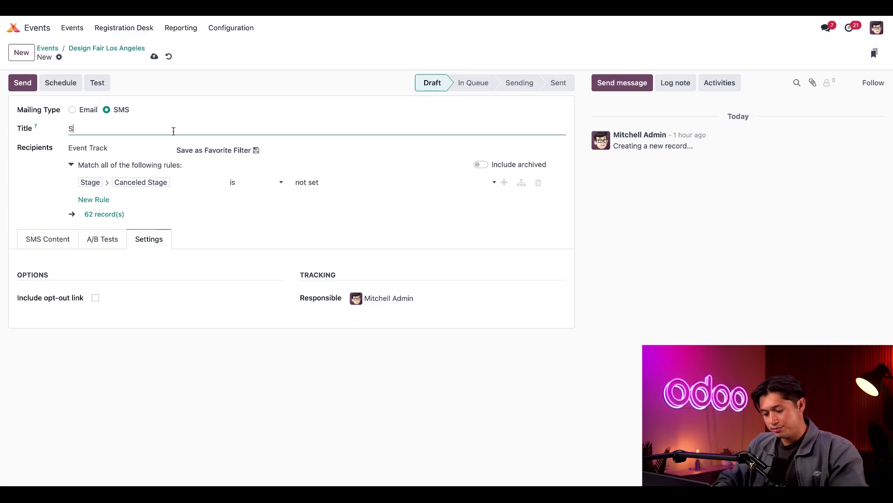
{"action": "type", "text": "peaker Reminder"}
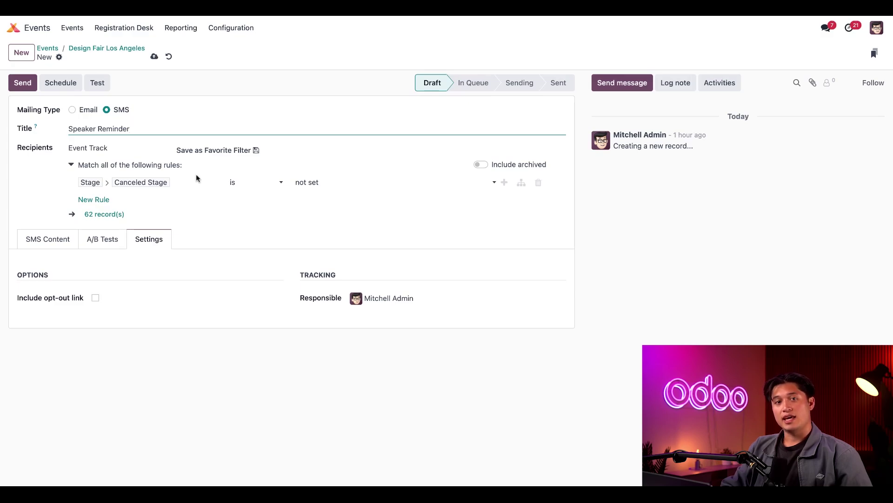
Replace the Canceled Stage rule with 'Event is in Design Fair Los Angeles', giving 31 recipients
{"action": "left_click", "coordinate": [539, 182]}
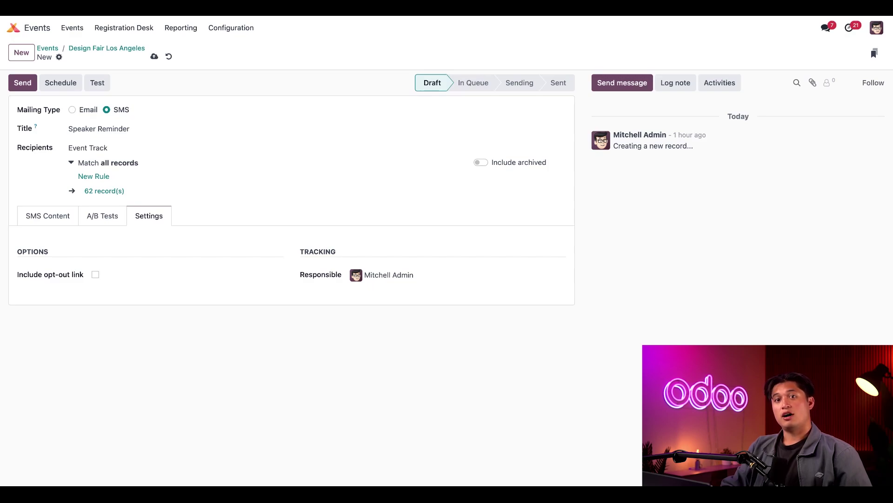
{"action": "left_click", "coordinate": [95, 176]}
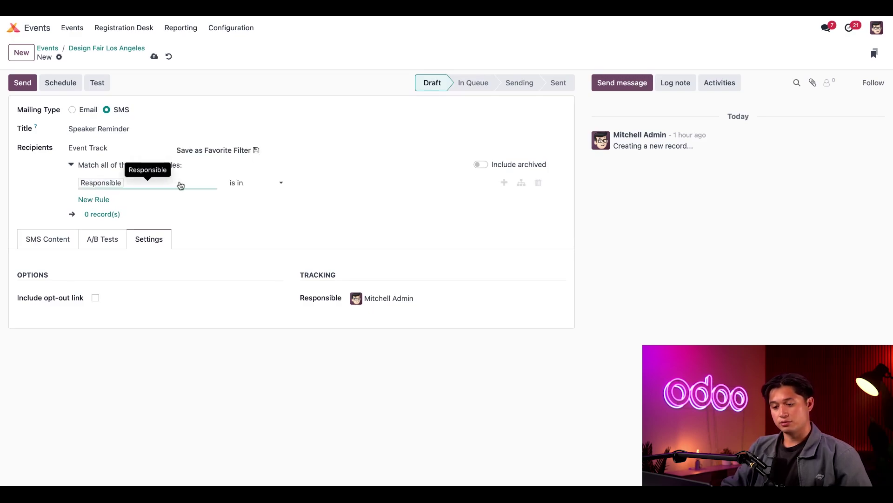
{"action": "left_click", "coordinate": [180, 185]}
{"action": "type", "text": "Even"}
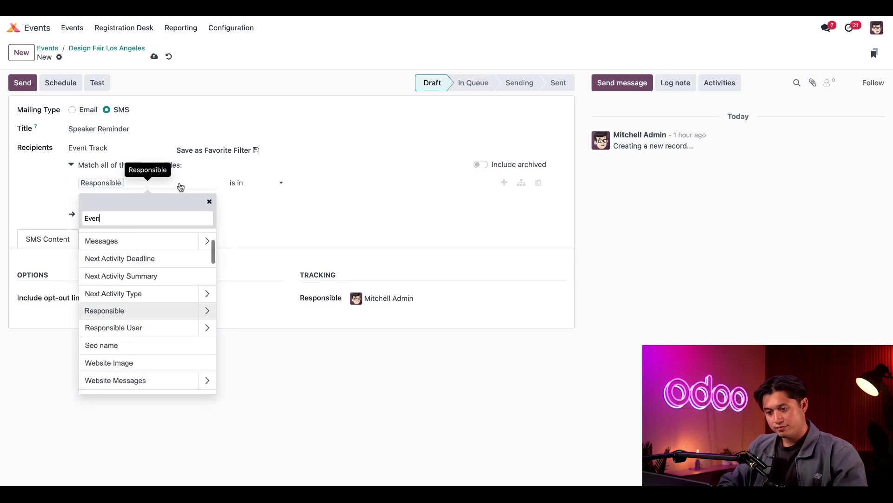
{"action": "type", "text": "t"}
{"action": "left_click", "coordinate": [151, 239]}
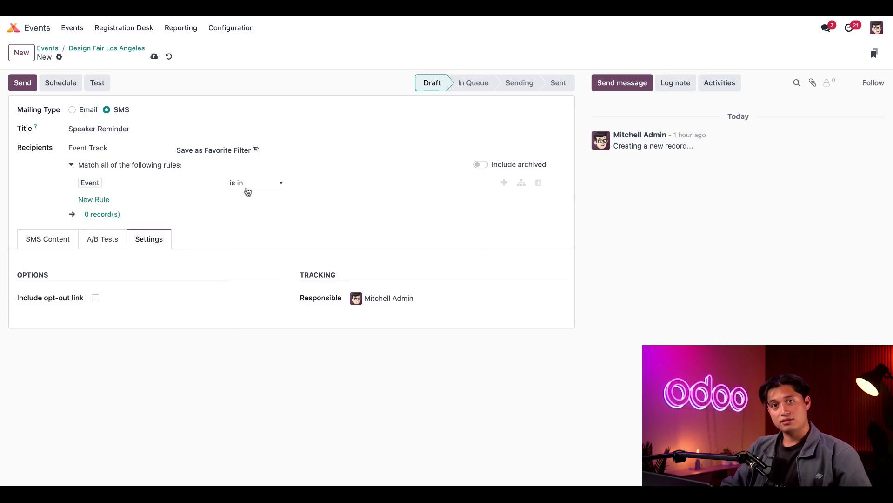
{"action": "left_click", "coordinate": [361, 183]}
{"action": "type", "text": "des"}
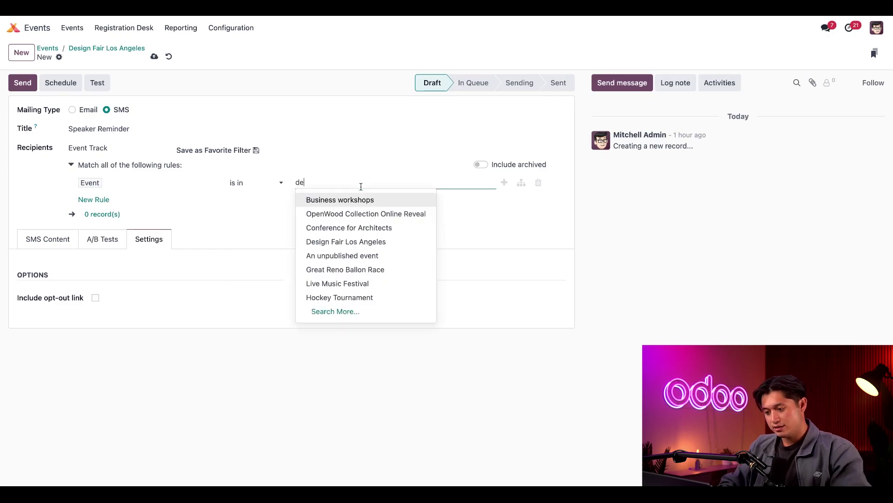
{"action": "left_click", "coordinate": [365, 206]}
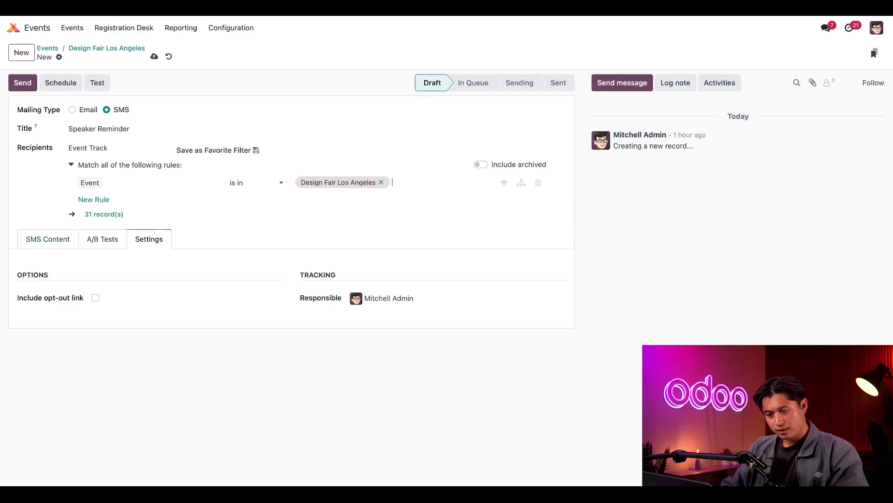
Paste the message about checking the inbox for presentation tips, and turn on Include opt-out link
{"action": "left_click", "coordinate": [48, 239]}
{"action": "left_click", "coordinate": [85, 265]}
{"action": "type", "text": "Hey there! Check your inbox for awesome presentation tips!"}
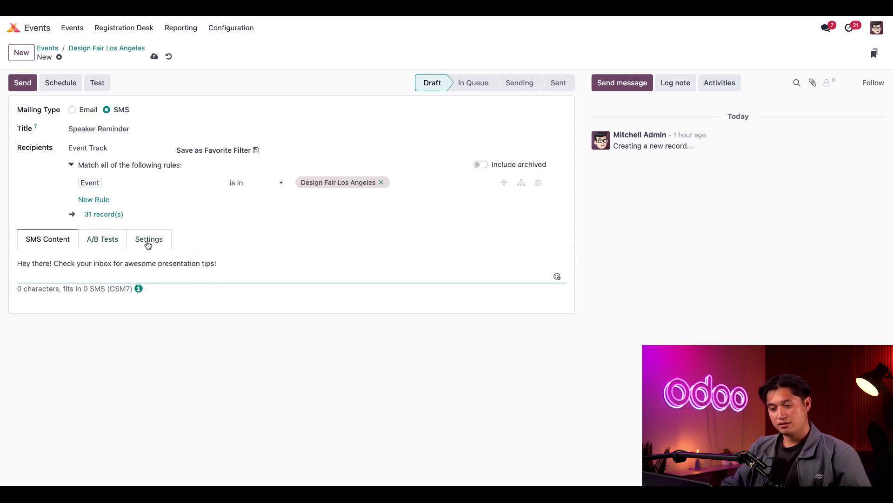
{"action": "left_click", "coordinate": [173, 240]}
{"action": "left_click", "coordinate": [154, 239]}
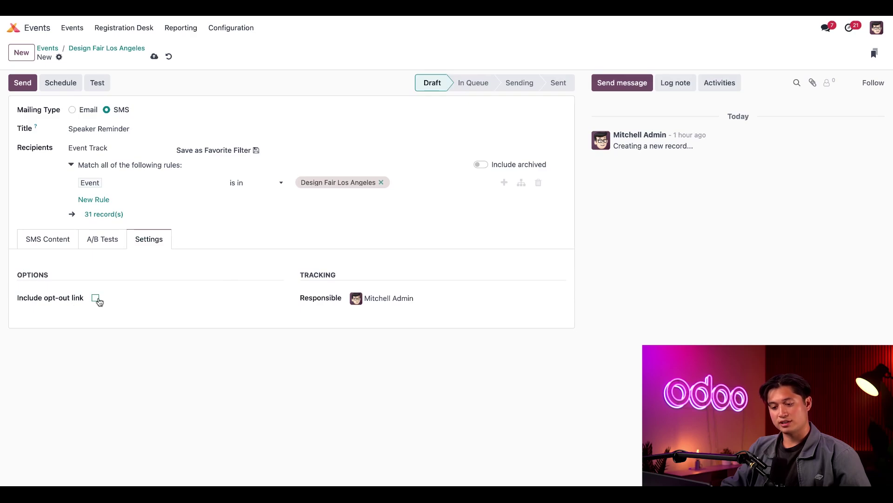
{"action": "left_click", "coordinate": [96, 299]}
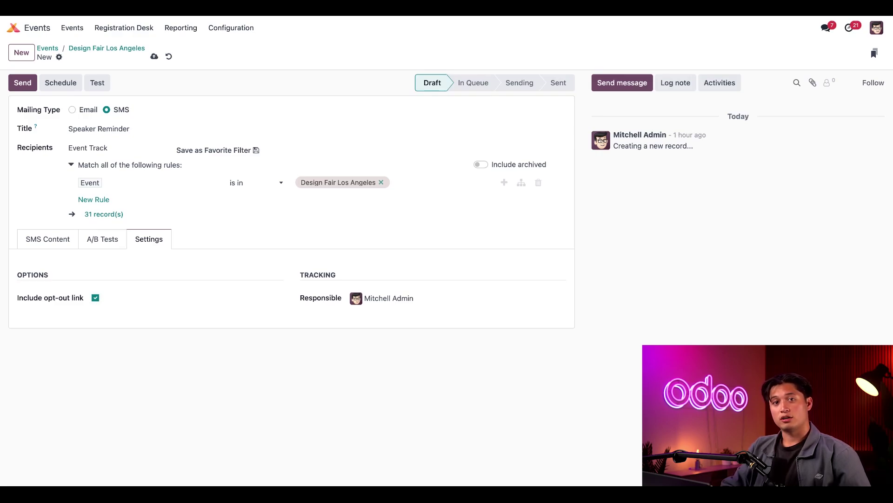
Send the Speaker Reminder SMS to all recipients and confirm, moving it to In Queue
{"action": "left_click", "coordinate": [28, 82]}
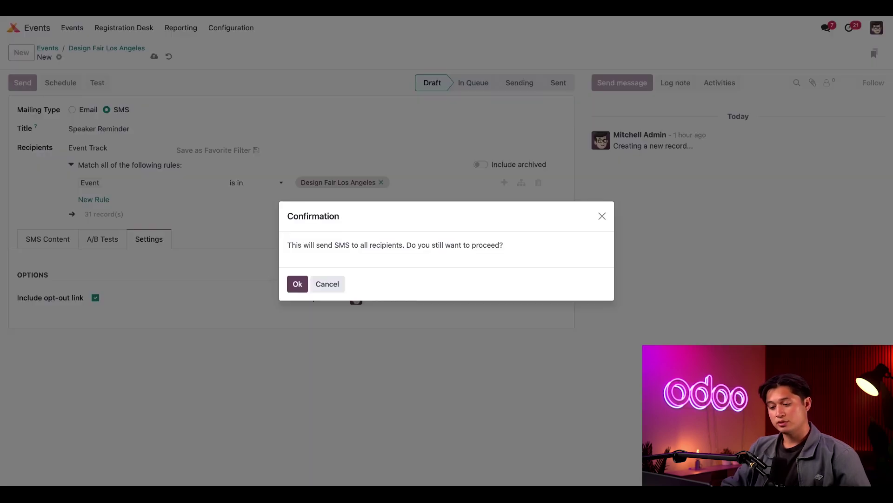
{"action": "left_click", "coordinate": [297, 284]}
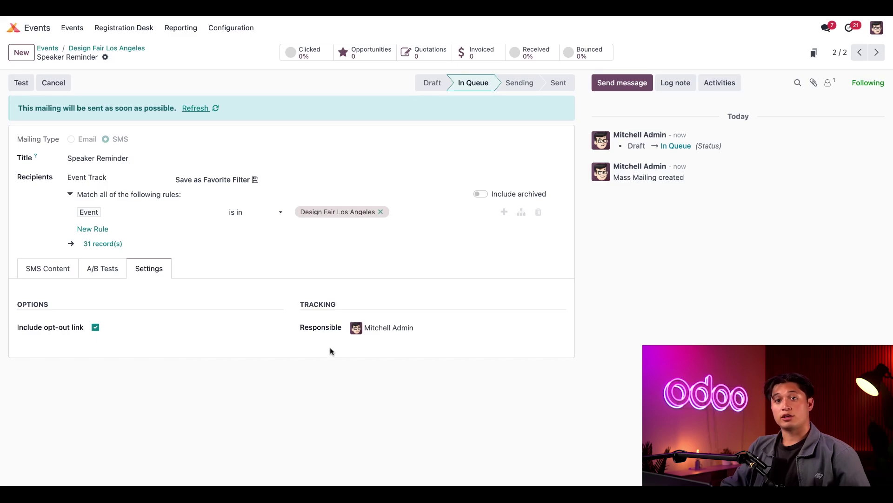